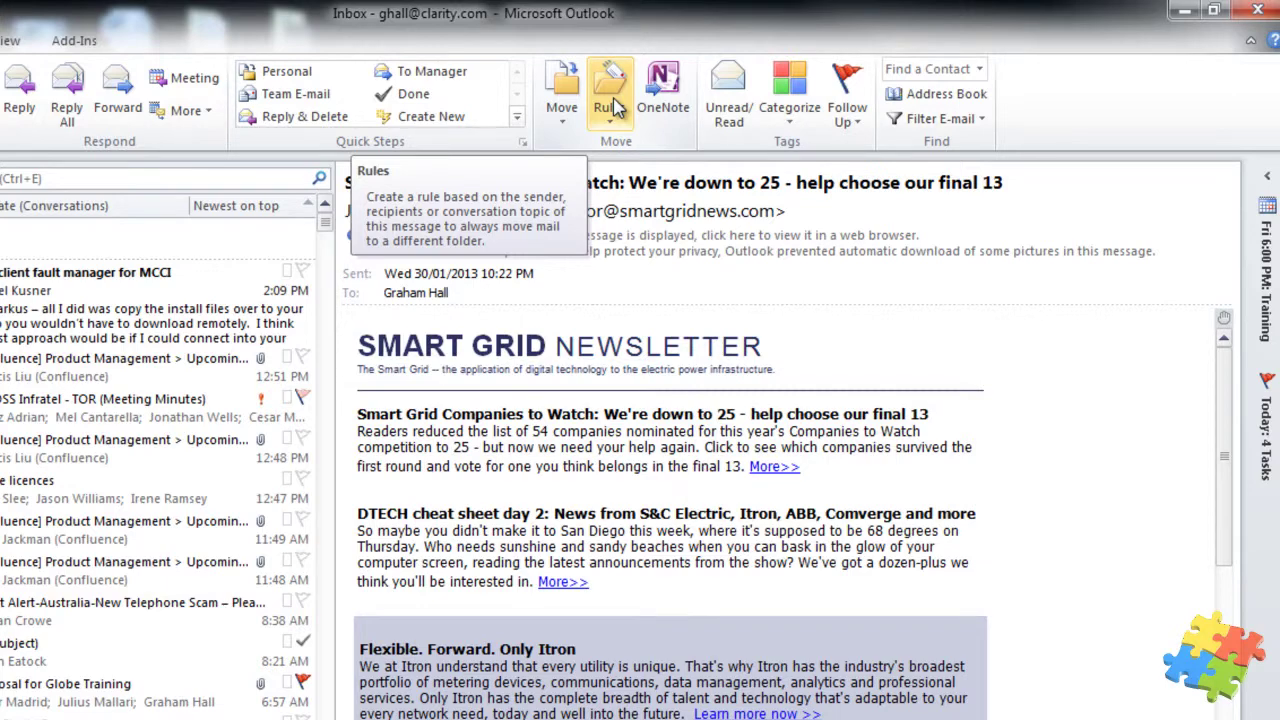
pyautogui.click(617, 107)
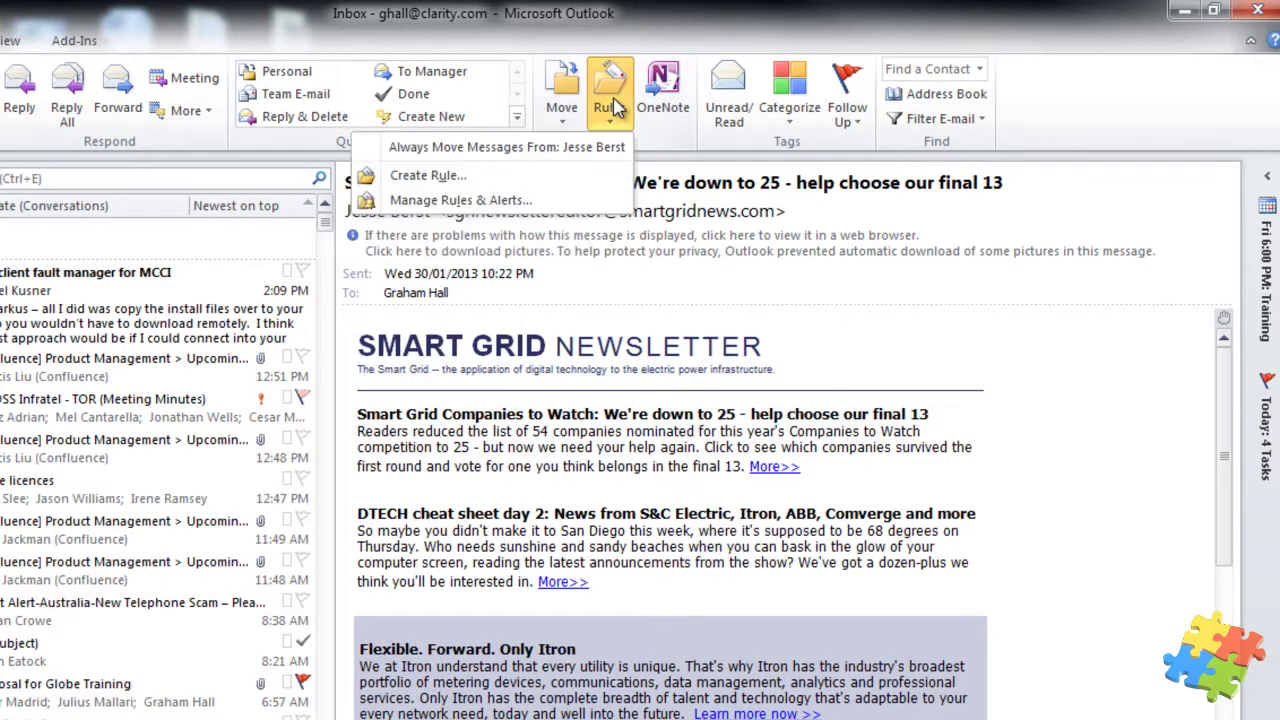
pyautogui.click(493, 188)
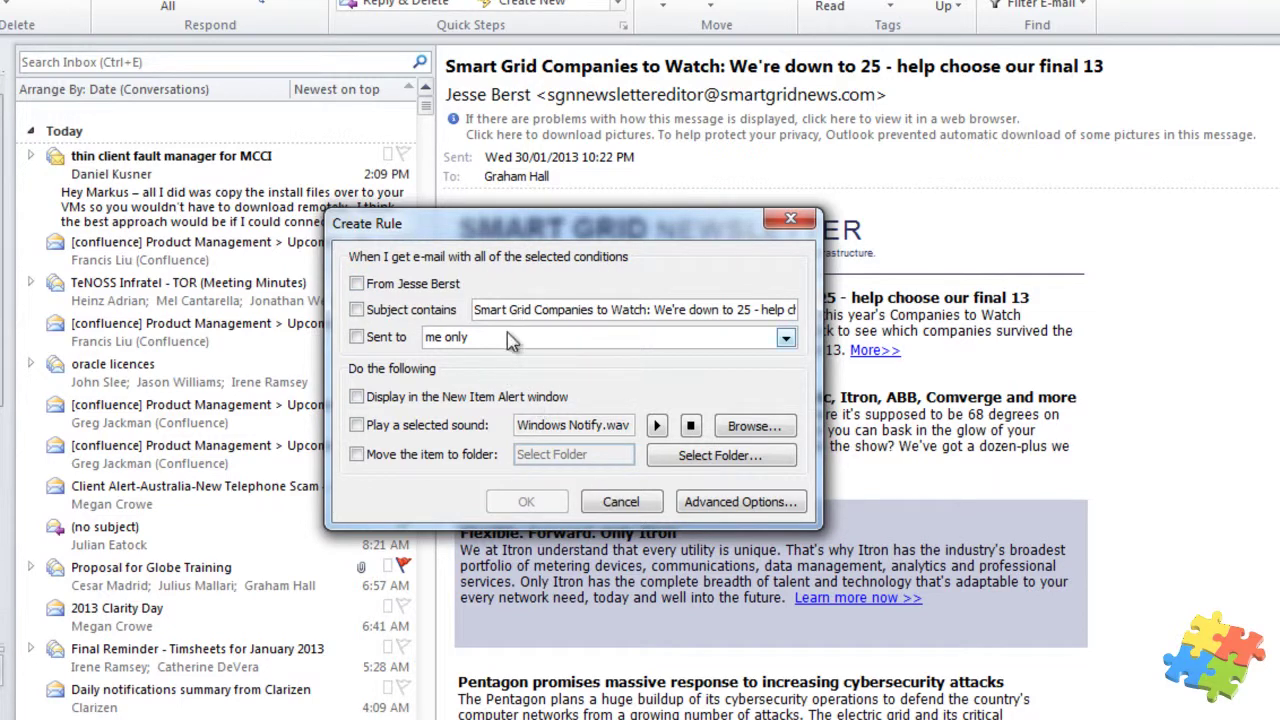
pyautogui.click(718, 502)
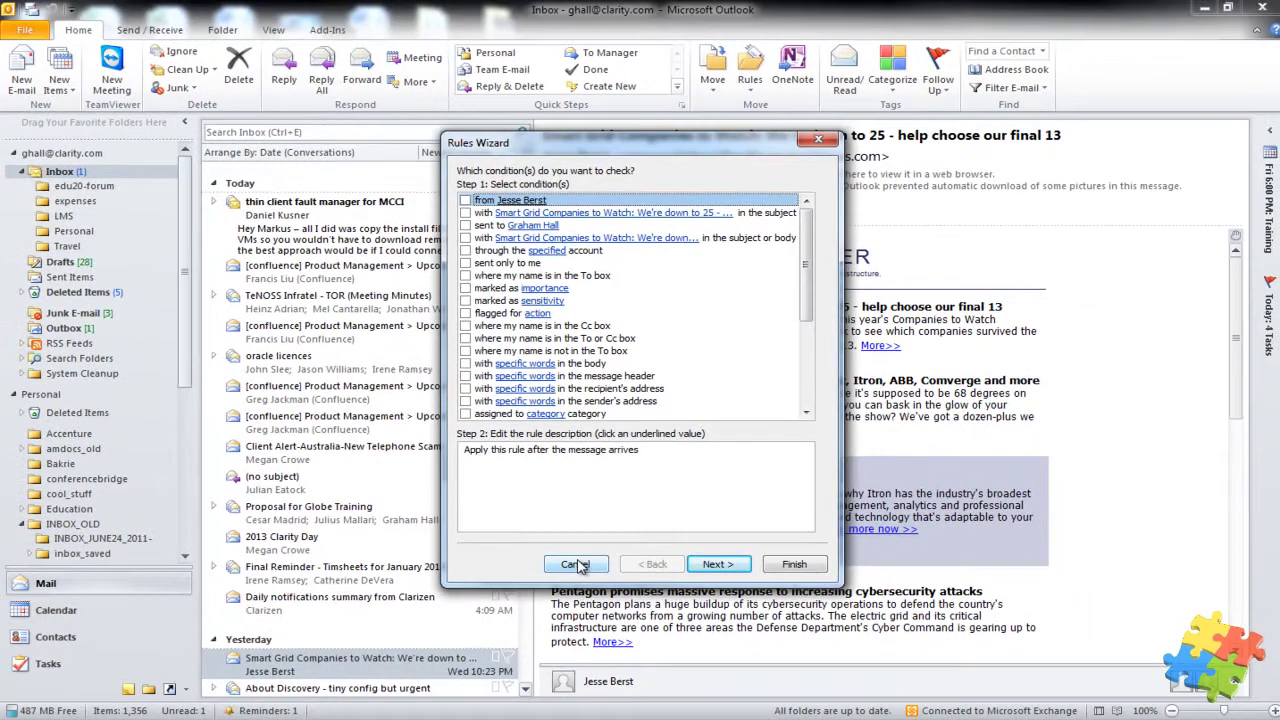
pyautogui.click(489, 645)
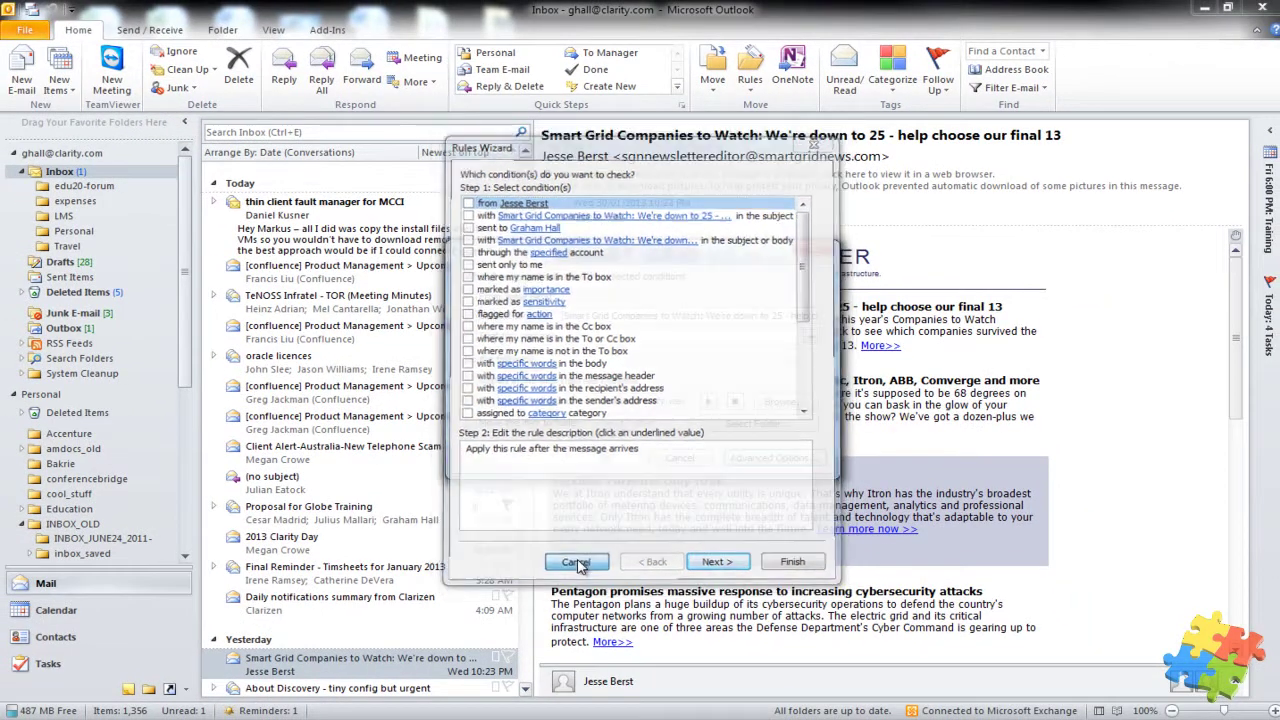
pyautogui.click(684, 456)
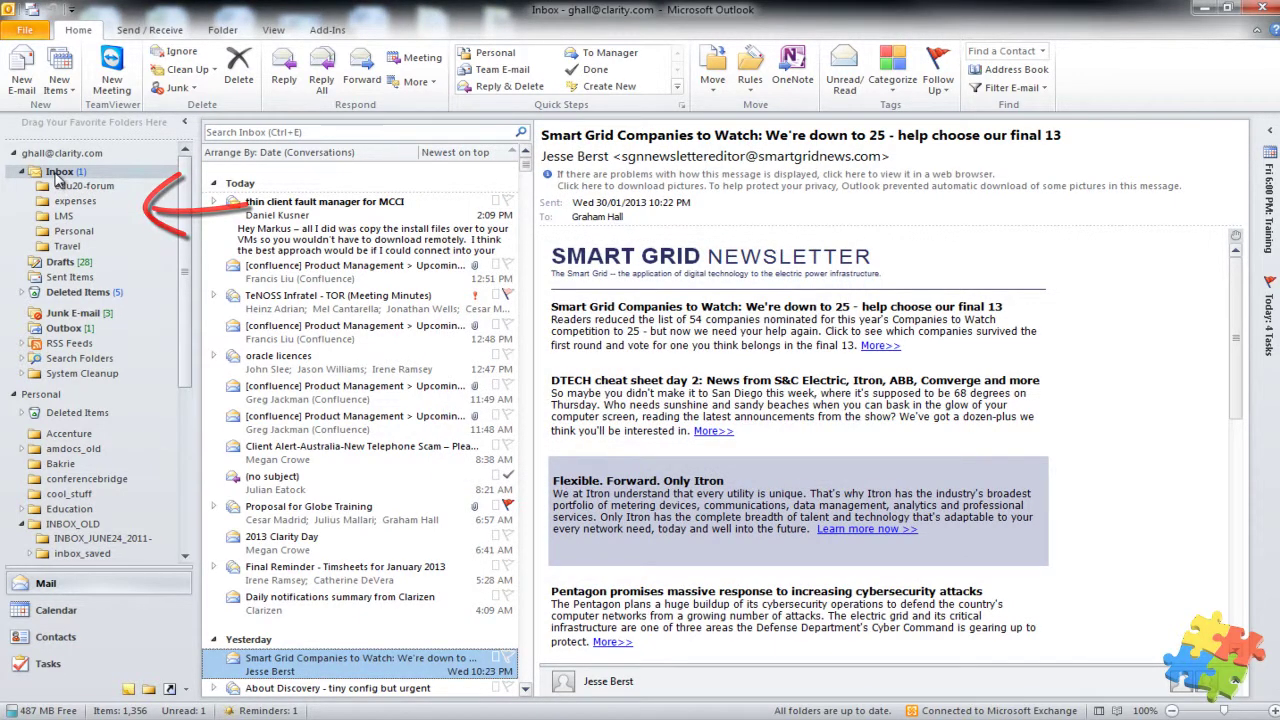
# Step: Create a mail folder named "Personal emails" inside the Inbox and open it
pyautogui.rightClick(57, 177)
pyautogui.click(88, 206)
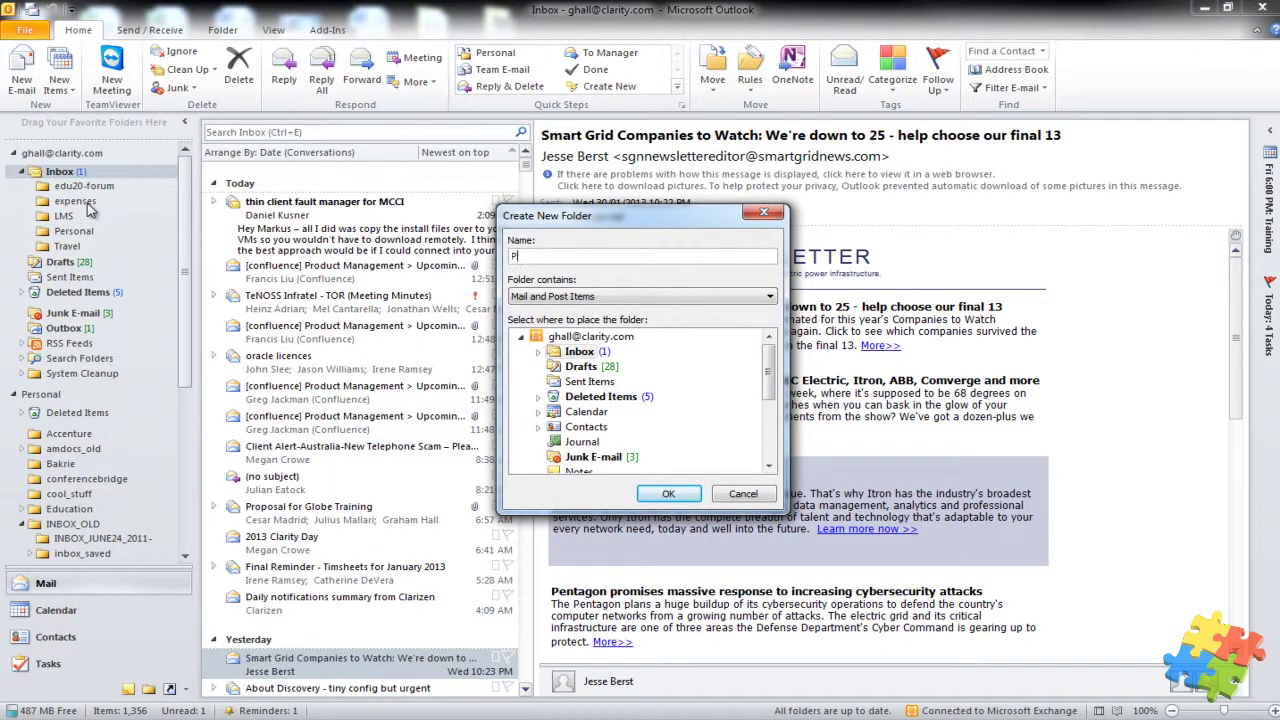
pyautogui.write('Personal emails')
pyautogui.click(668, 493)
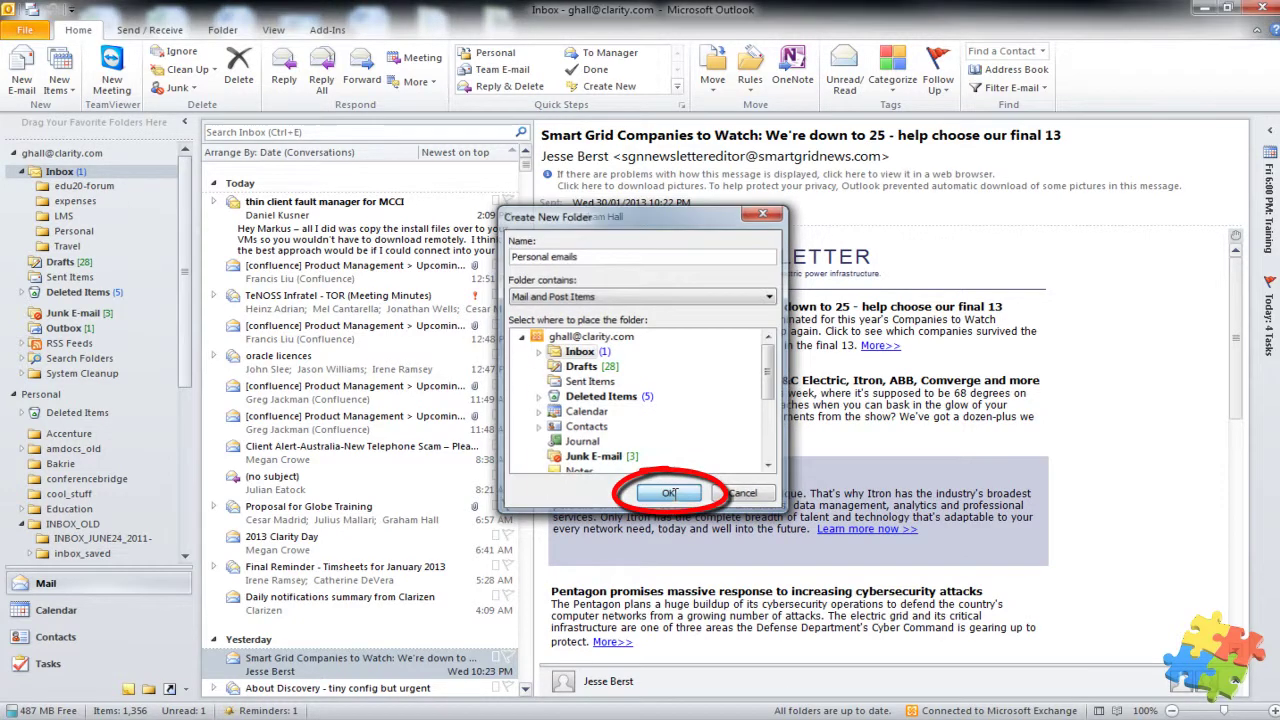
pyautogui.click(114, 247)
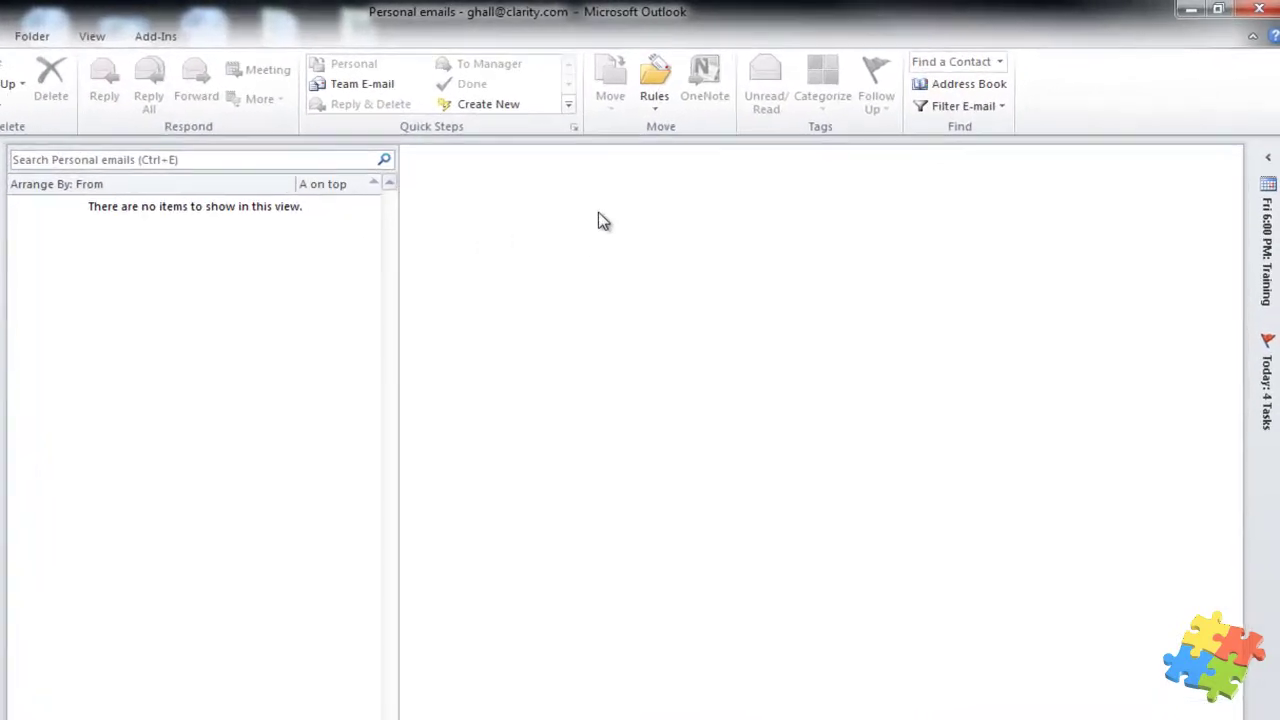
# Step: Start a new blank e-mail rule that applies to messages I receive
pyautogui.click(660, 100)
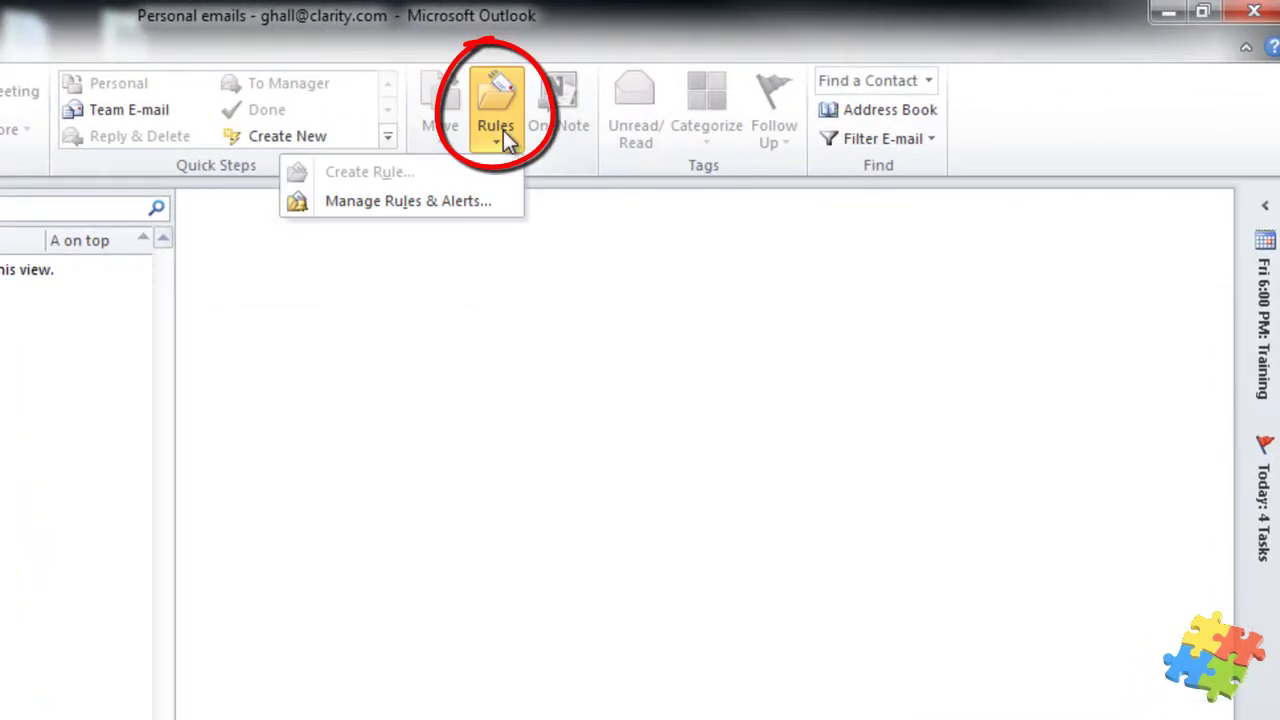
pyautogui.click(442, 199)
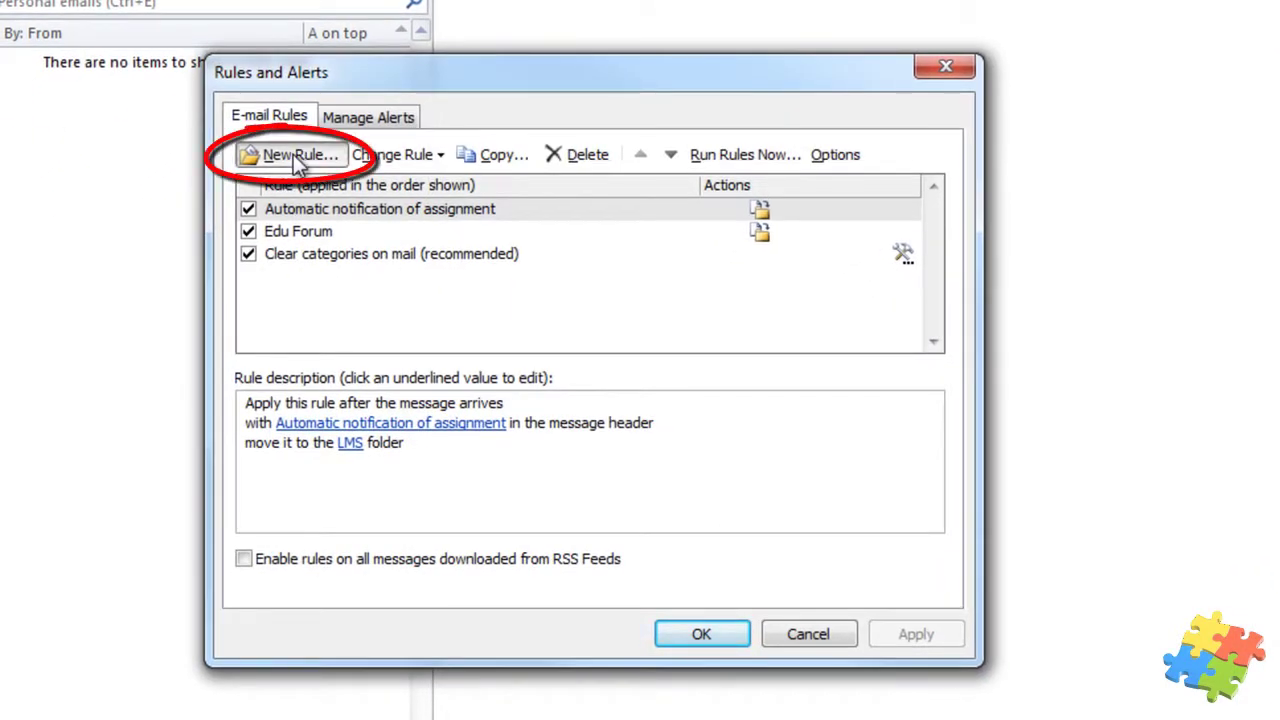
pyautogui.click(300, 157)
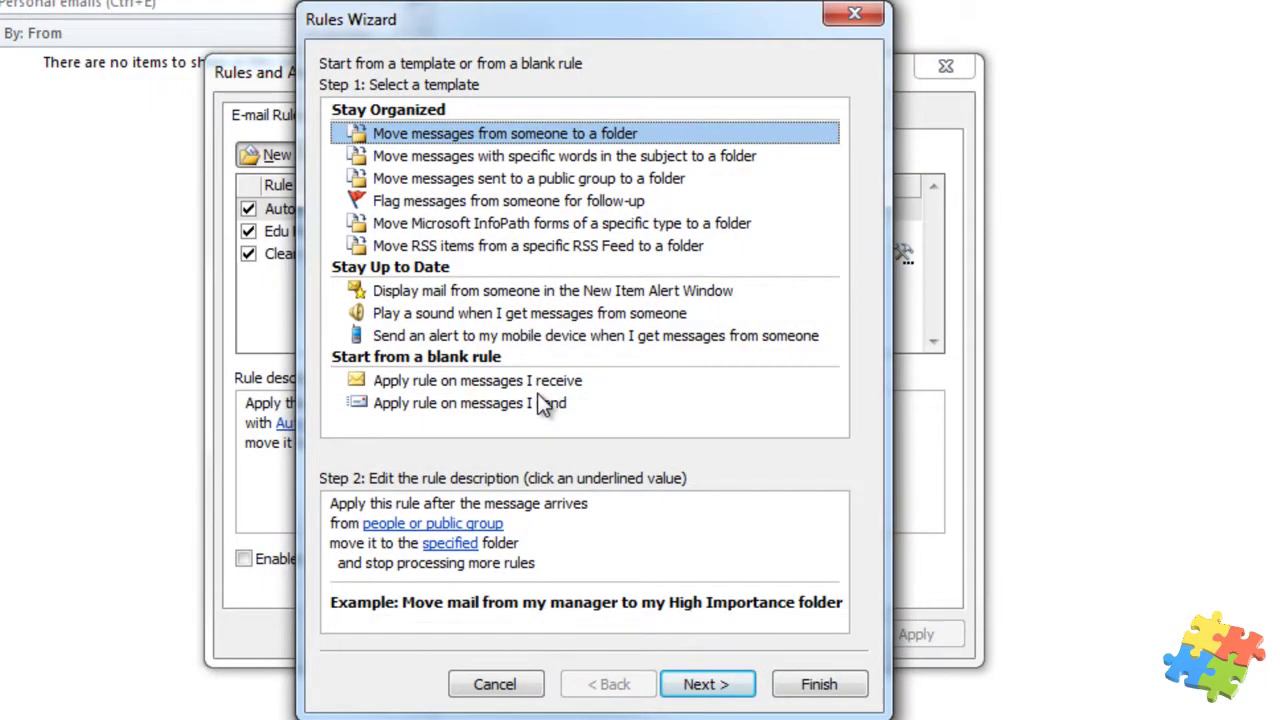
pyautogui.click(546, 385)
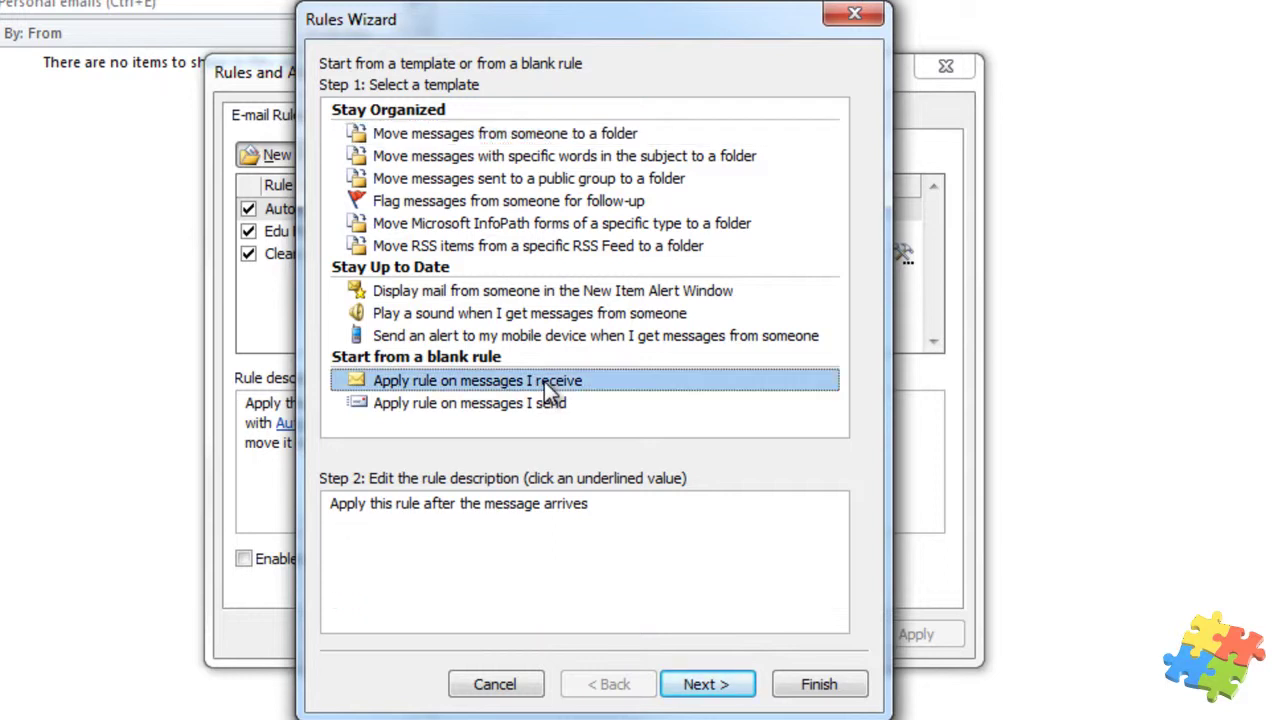
pyautogui.click(705, 686)
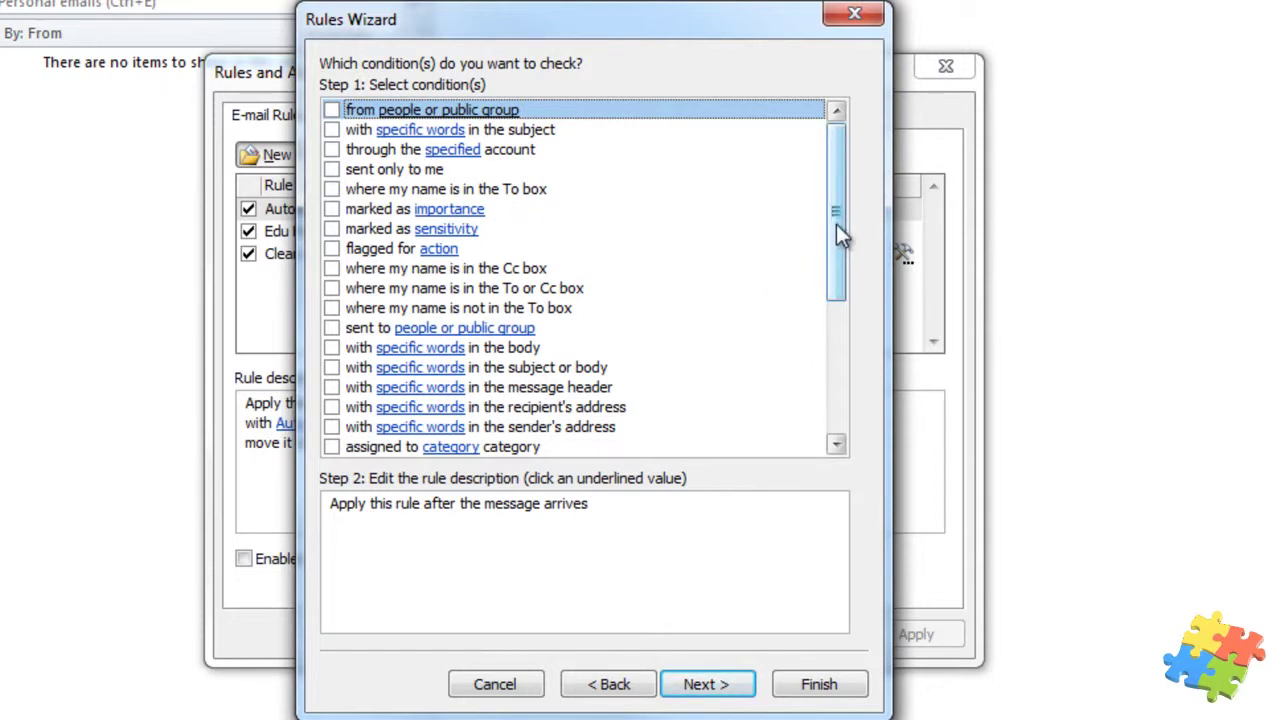
# Step: Add the condition that the sender's address contains the specific word "hotmail"
pyautogui.moveTo(836, 224); pyautogui.dragTo(841, 270)
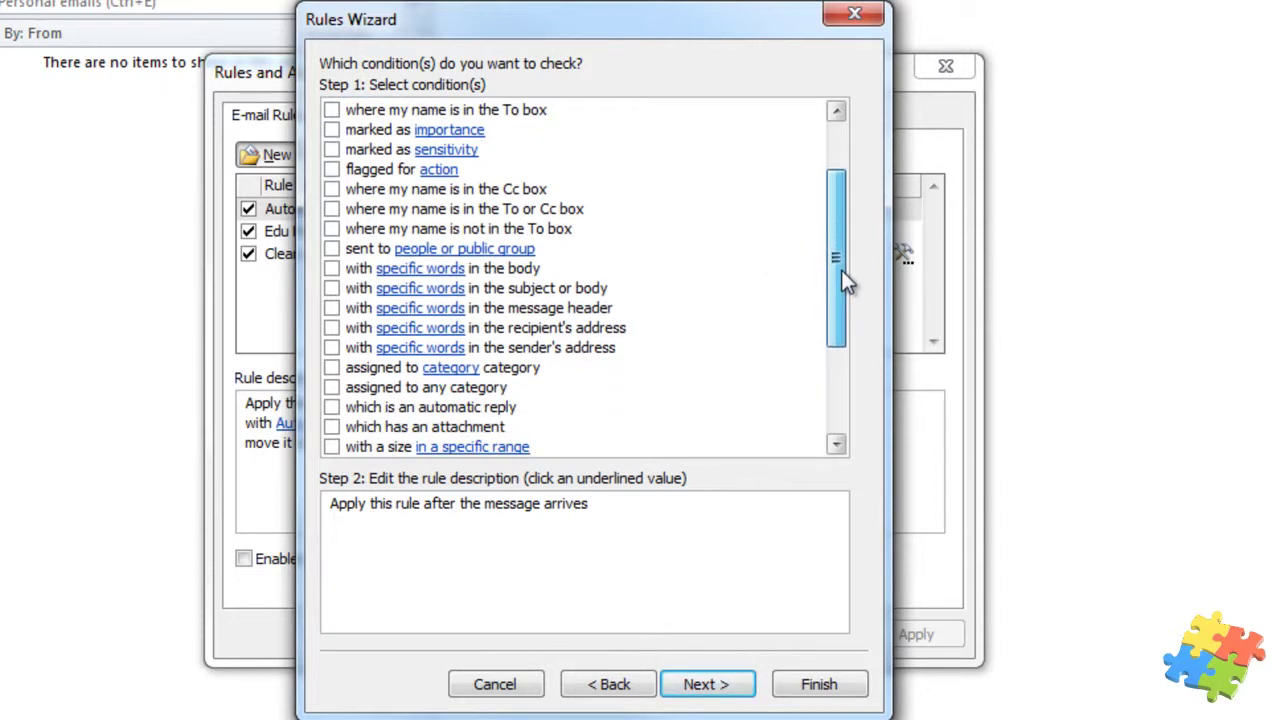
pyautogui.click(332, 348)
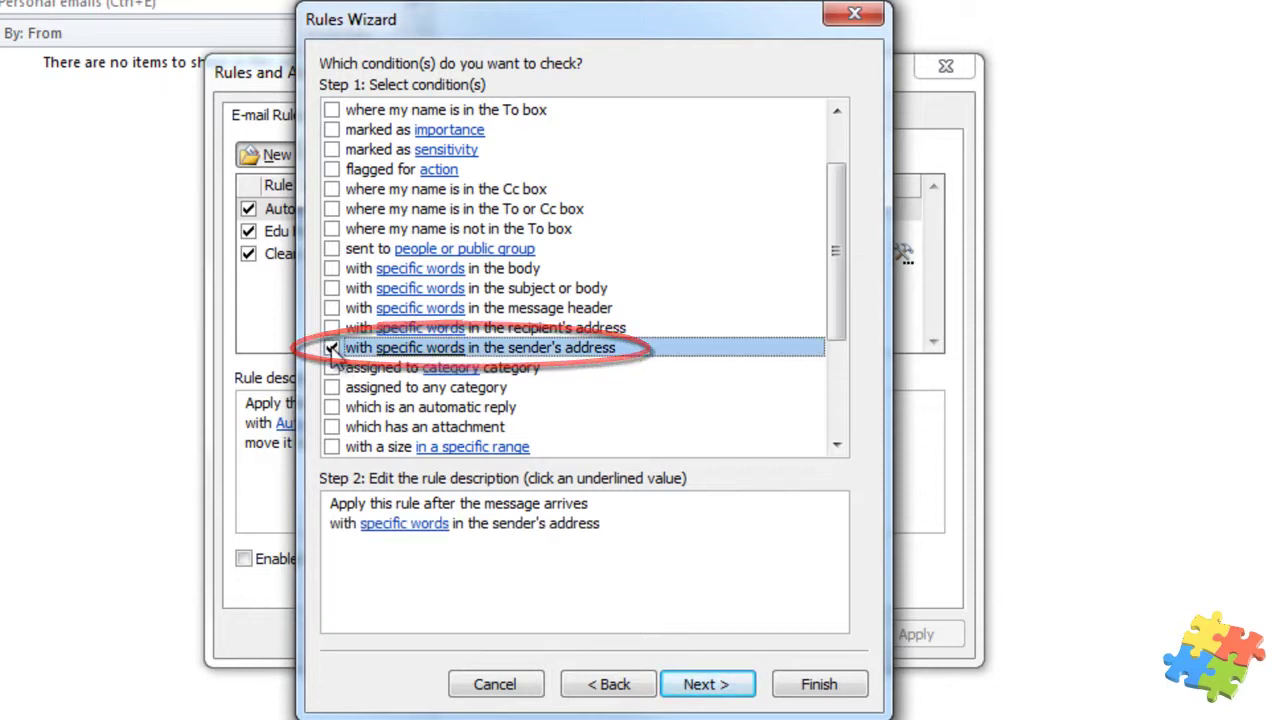
pyautogui.click(410, 525)
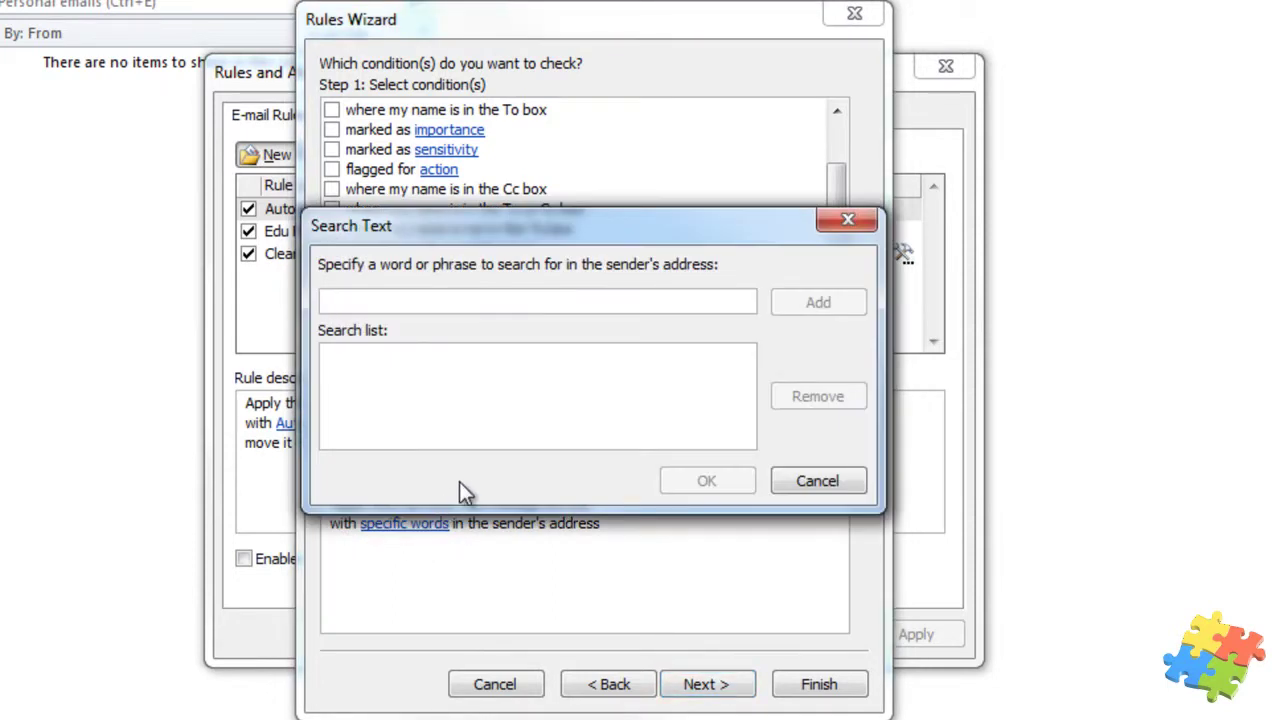
pyautogui.write('hotmail')
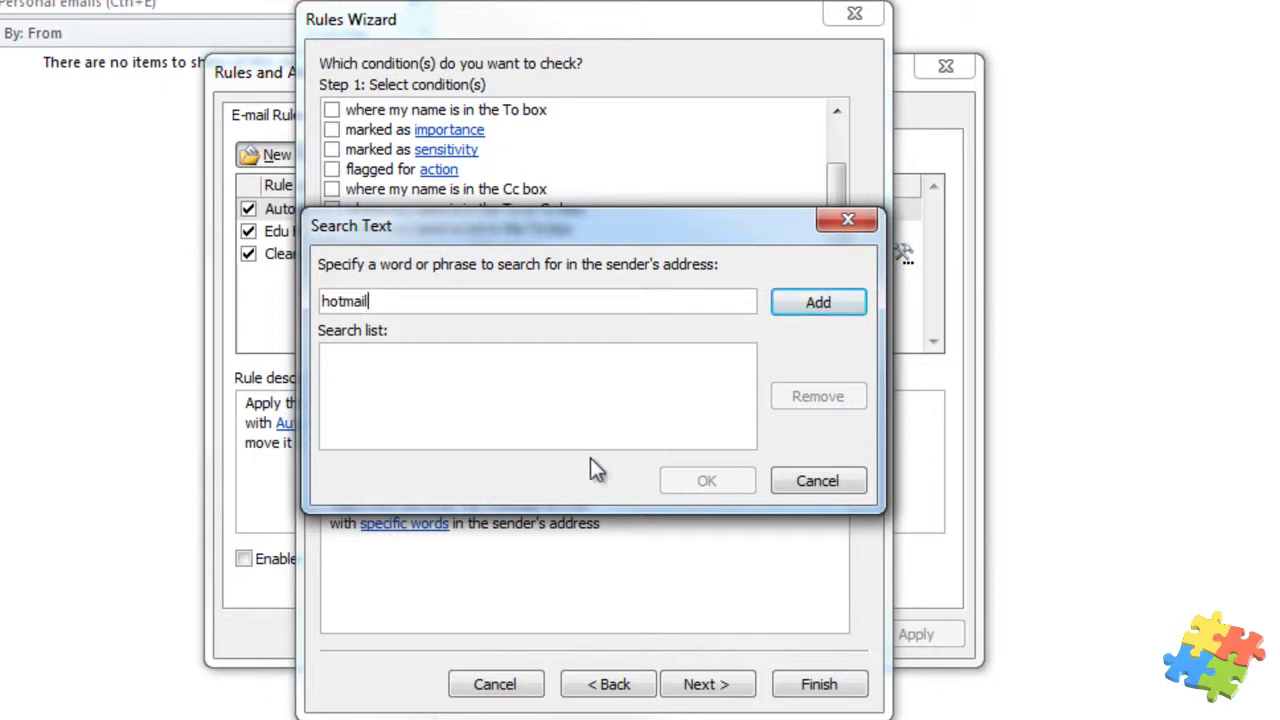
pyautogui.click(805, 304)
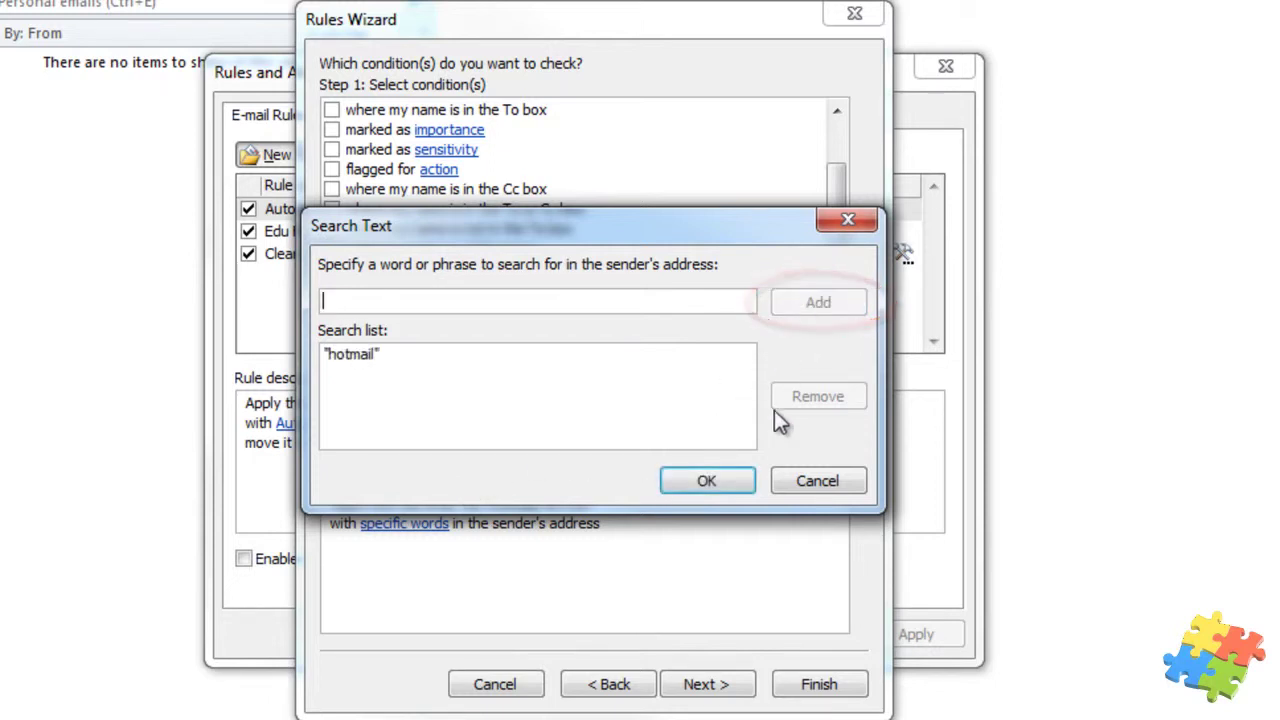
pyautogui.click(719, 481)
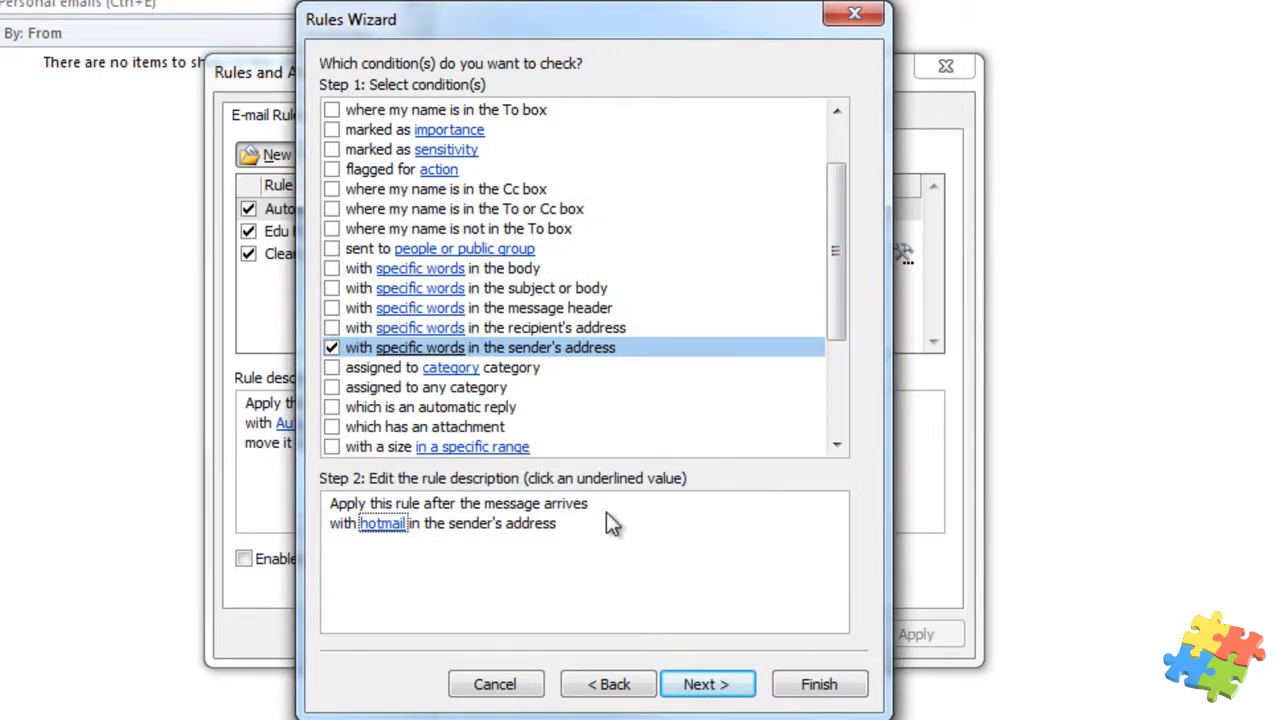
pyautogui.click(706, 690)
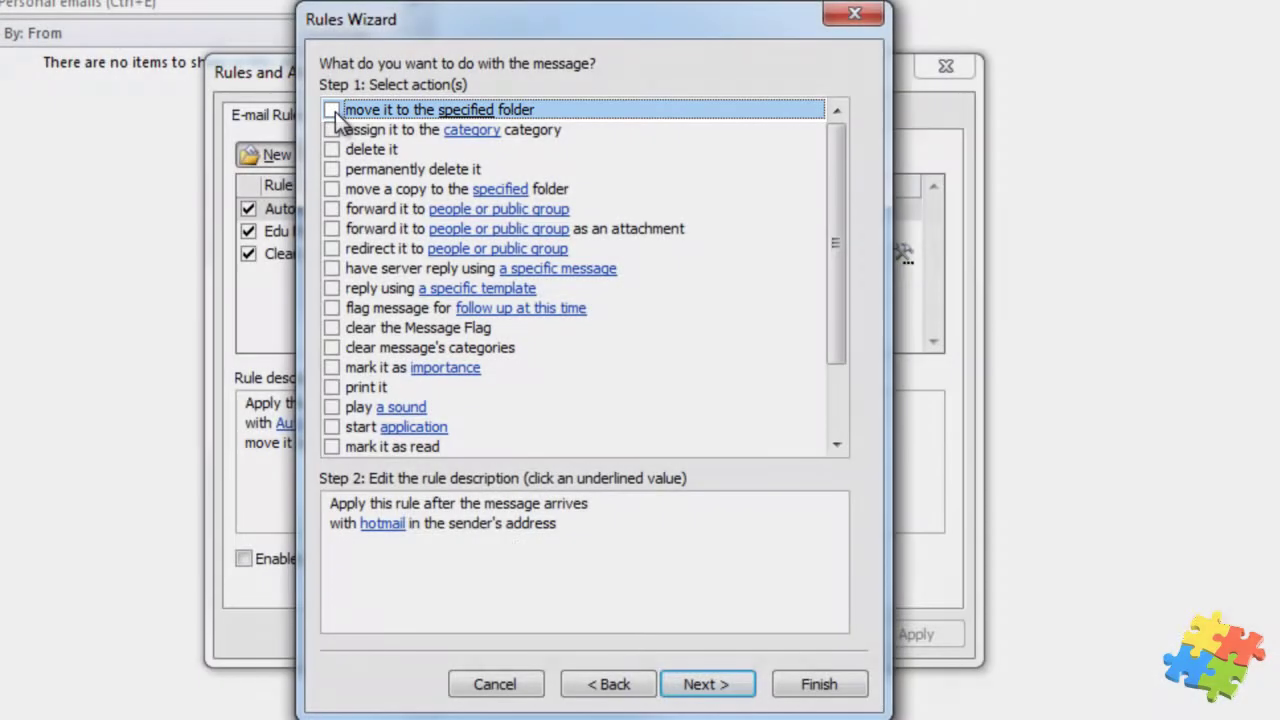
# Step: Set the rule's action to move matching messages to the "Personal emails" folder, without any exceptions
pyautogui.click(333, 111)
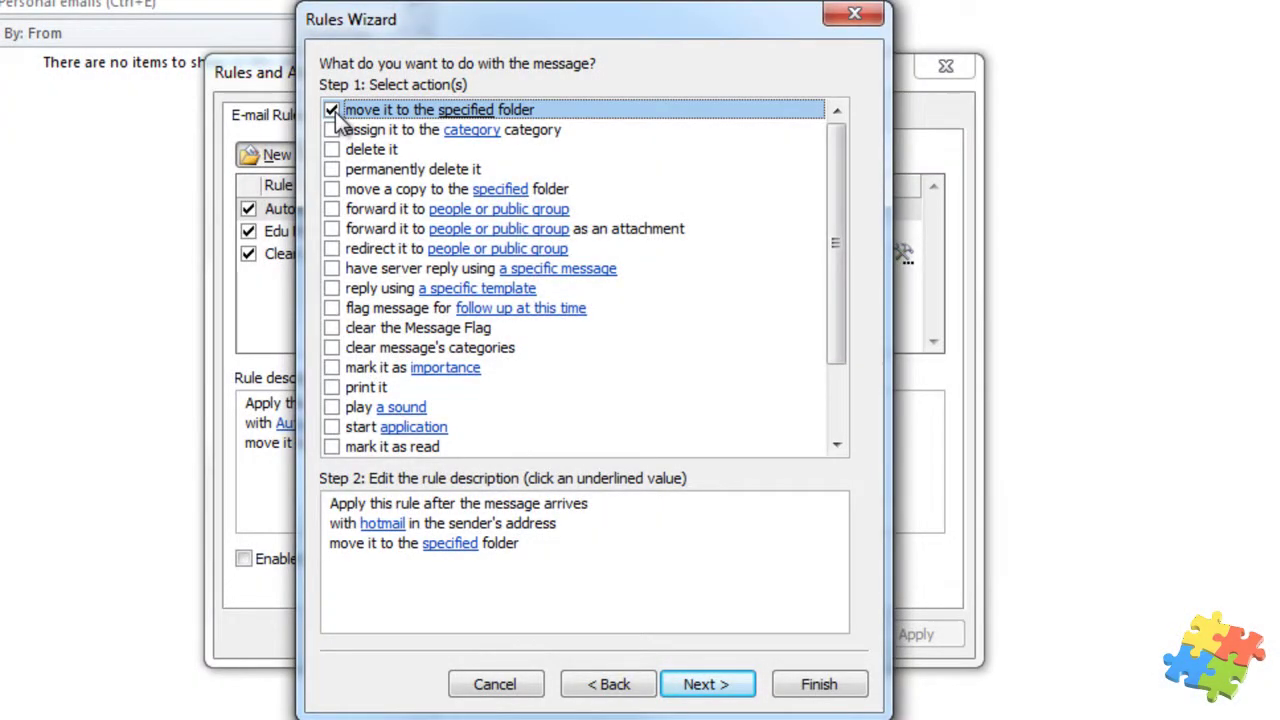
pyautogui.click(470, 545)
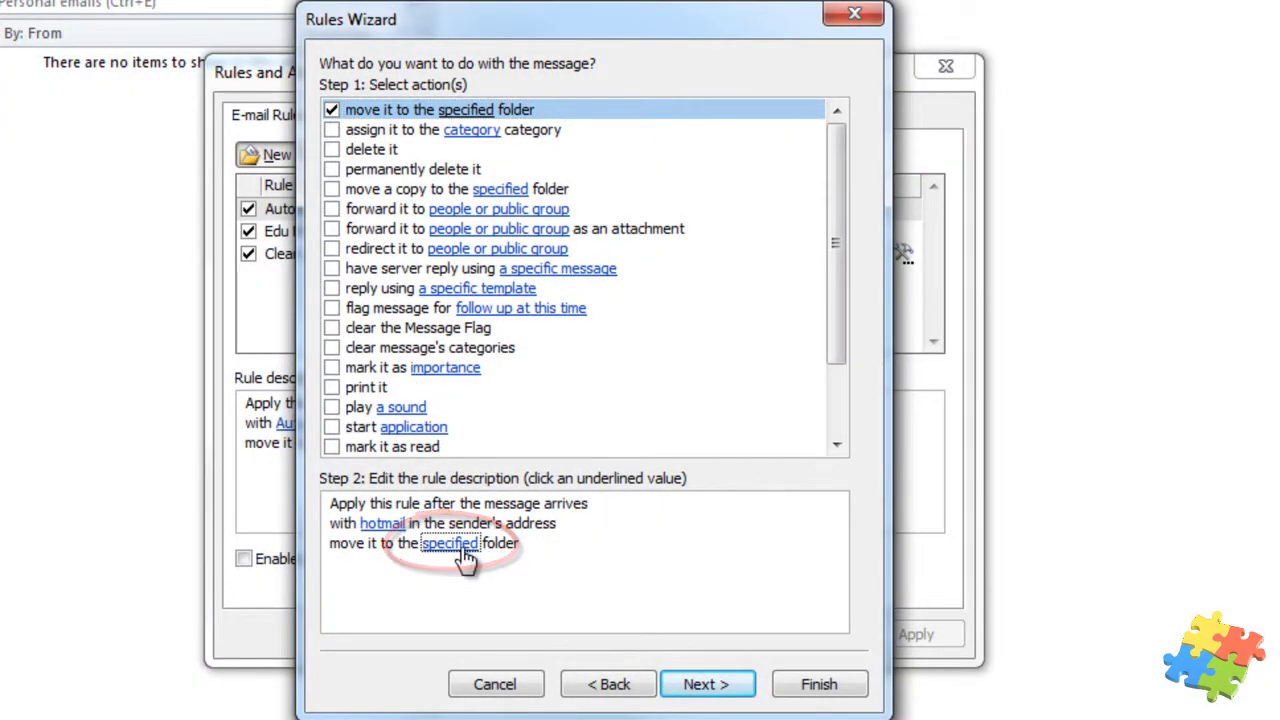
pyautogui.click(461, 548)
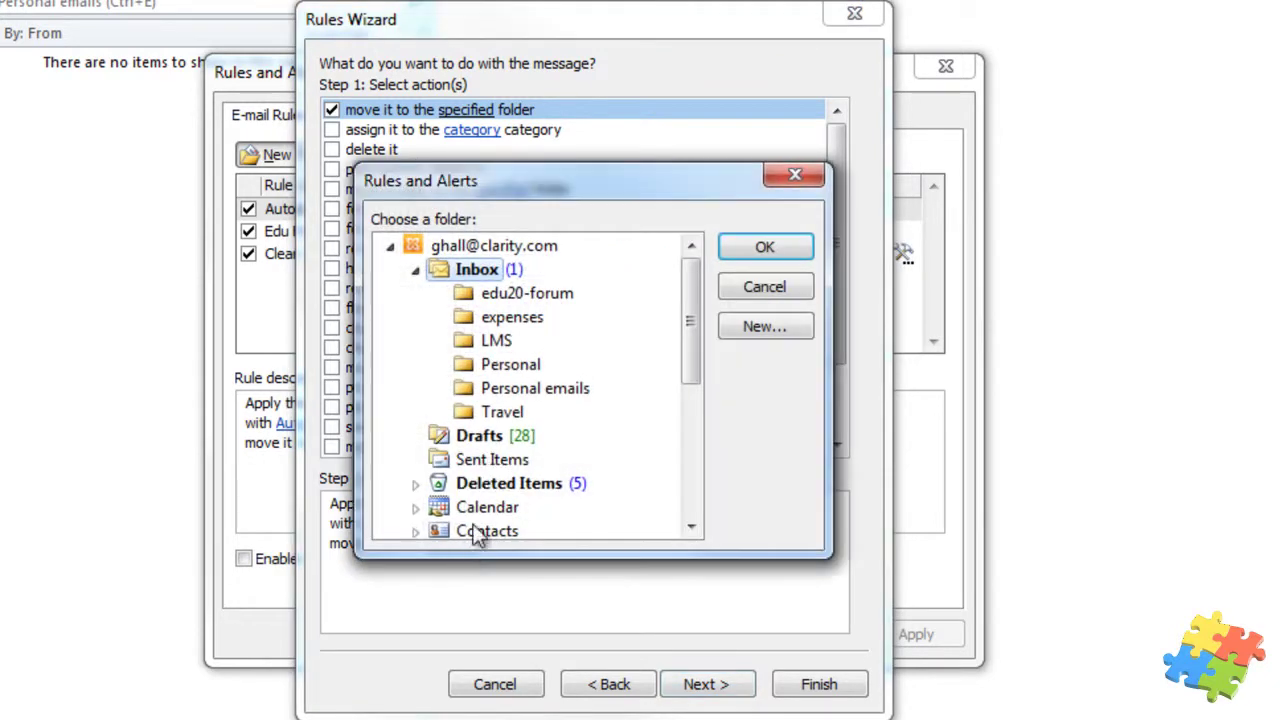
pyautogui.click(550, 390)
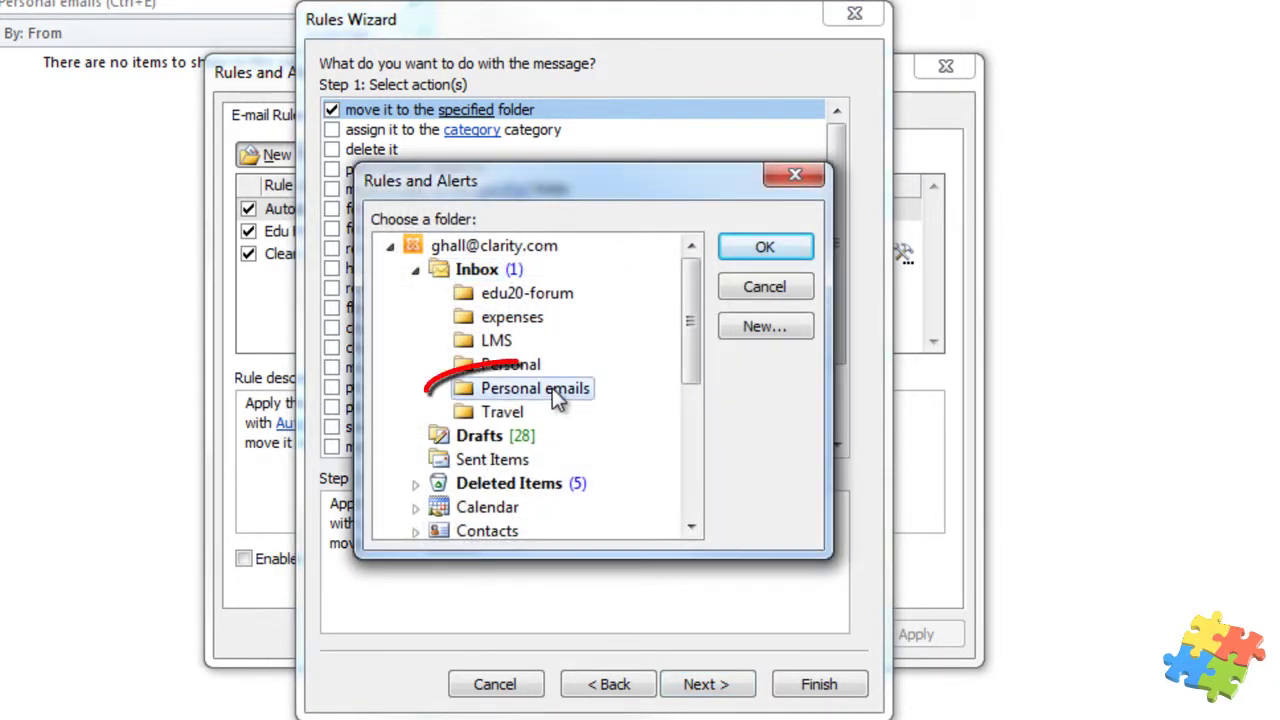
pyautogui.click(764, 250)
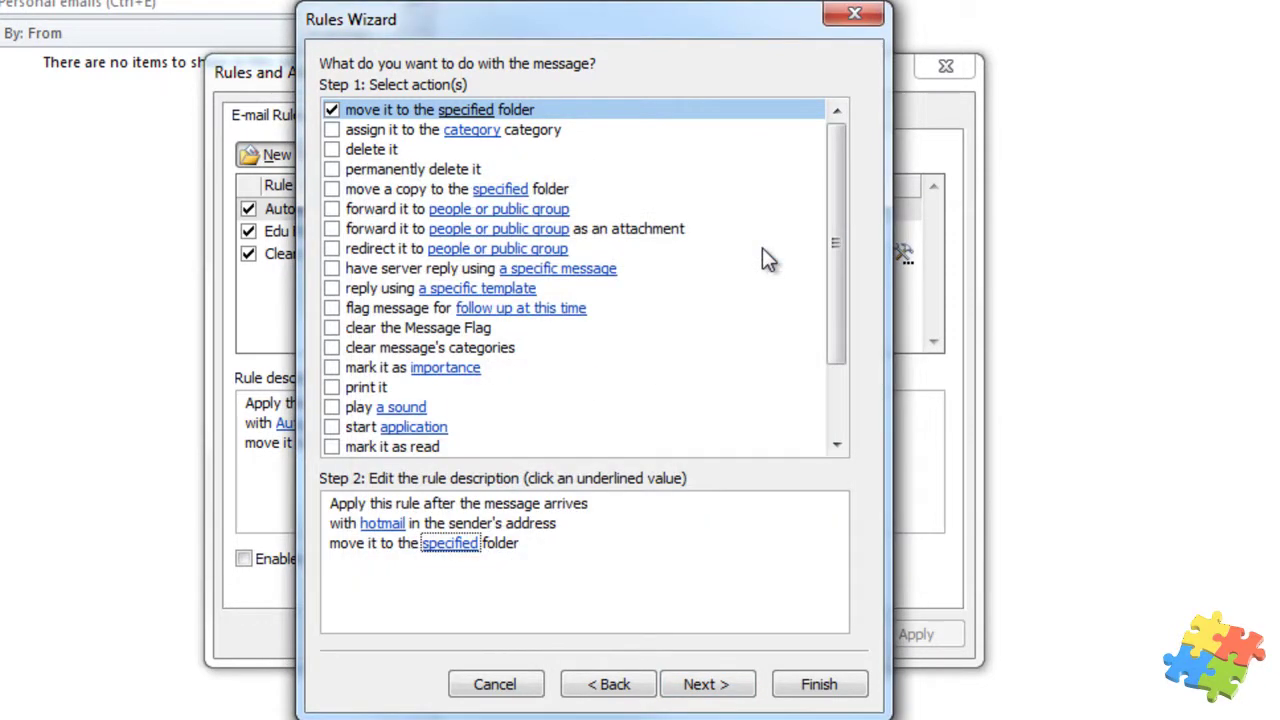
pyautogui.click(700, 684)
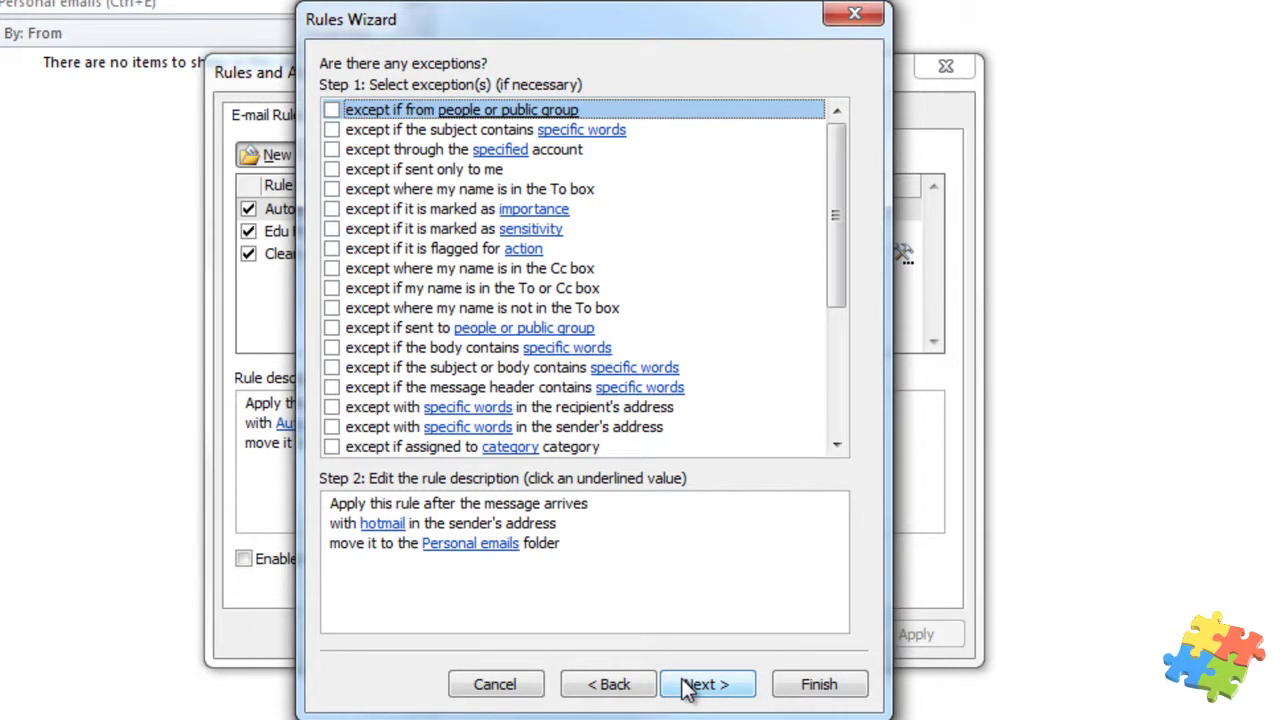
pyautogui.click(700, 684)
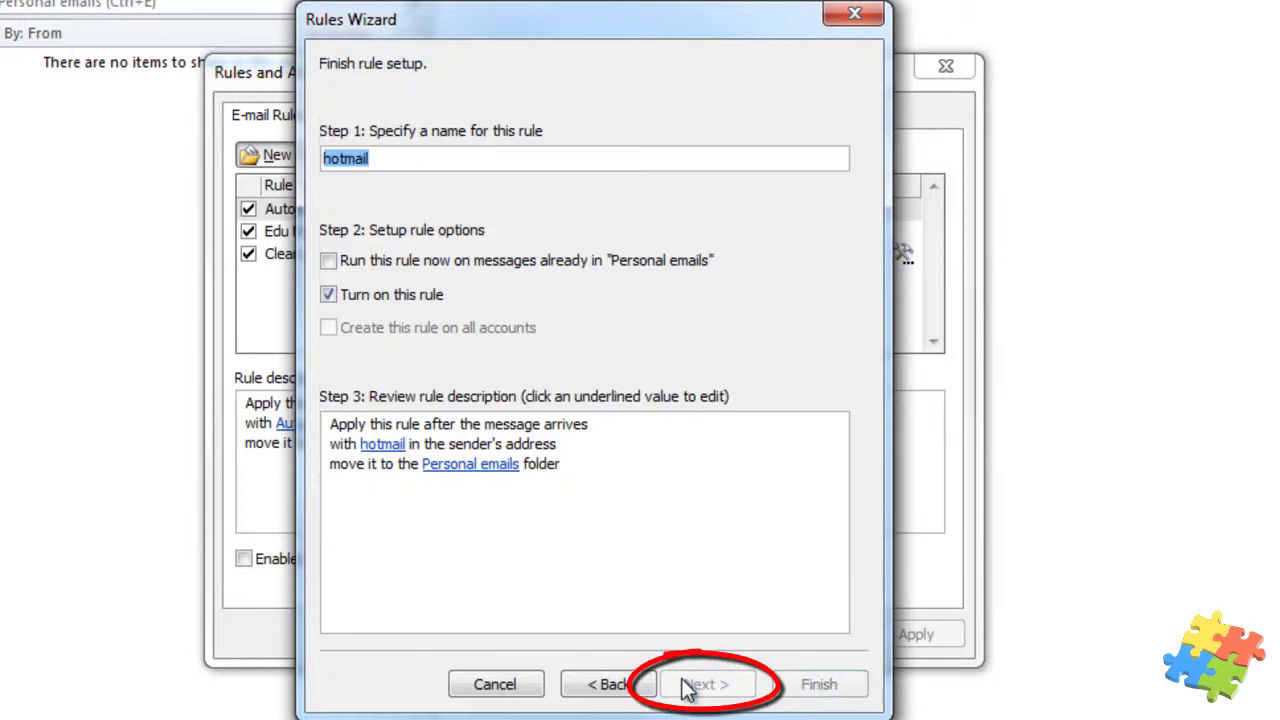
# Step: Name the rule "move hotmail emails to personal folder" and save it to the e-mail rules
pyautogui.click(410, 157)
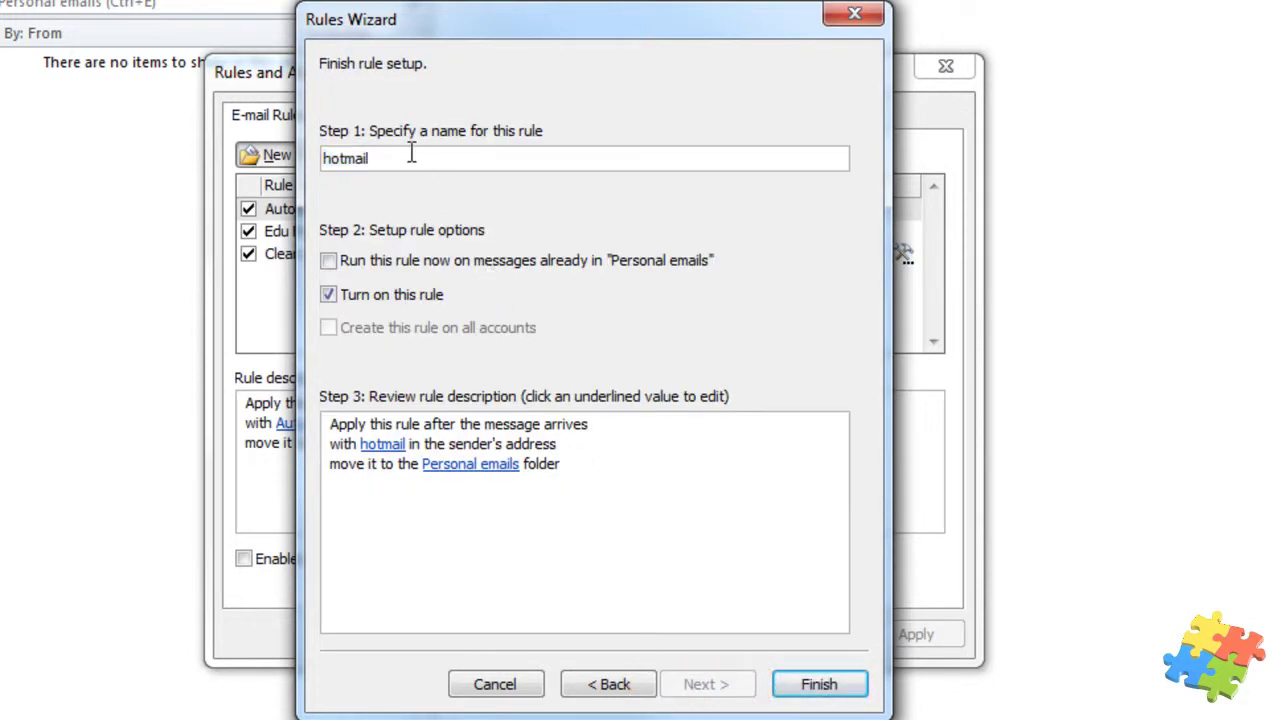
pyautogui.press('BackSpace')
pyautogui.press('BackSpace')
pyautogui.press('BackSpace')
pyautogui.press('BackSpace')
pyautogui.press('BackSpace')
pyautogui.press('BackSpace')
pyautogui.press('BackSpace')
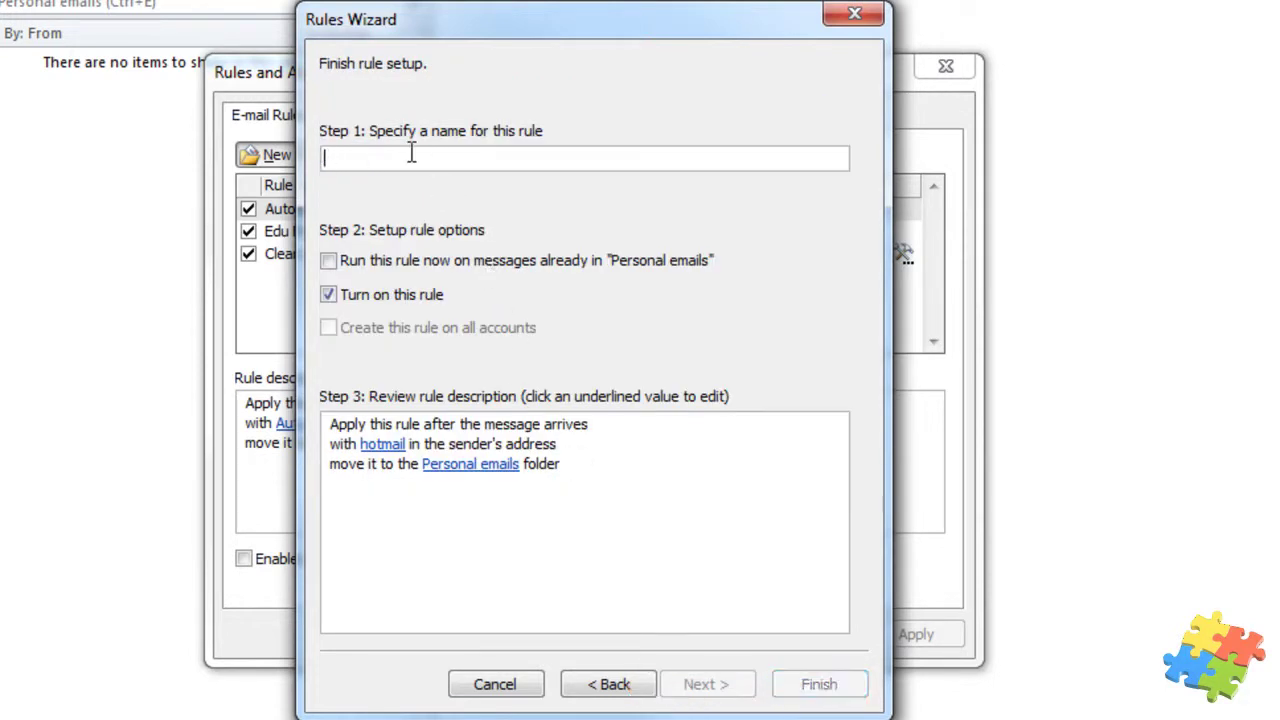
pyautogui.write('moev')
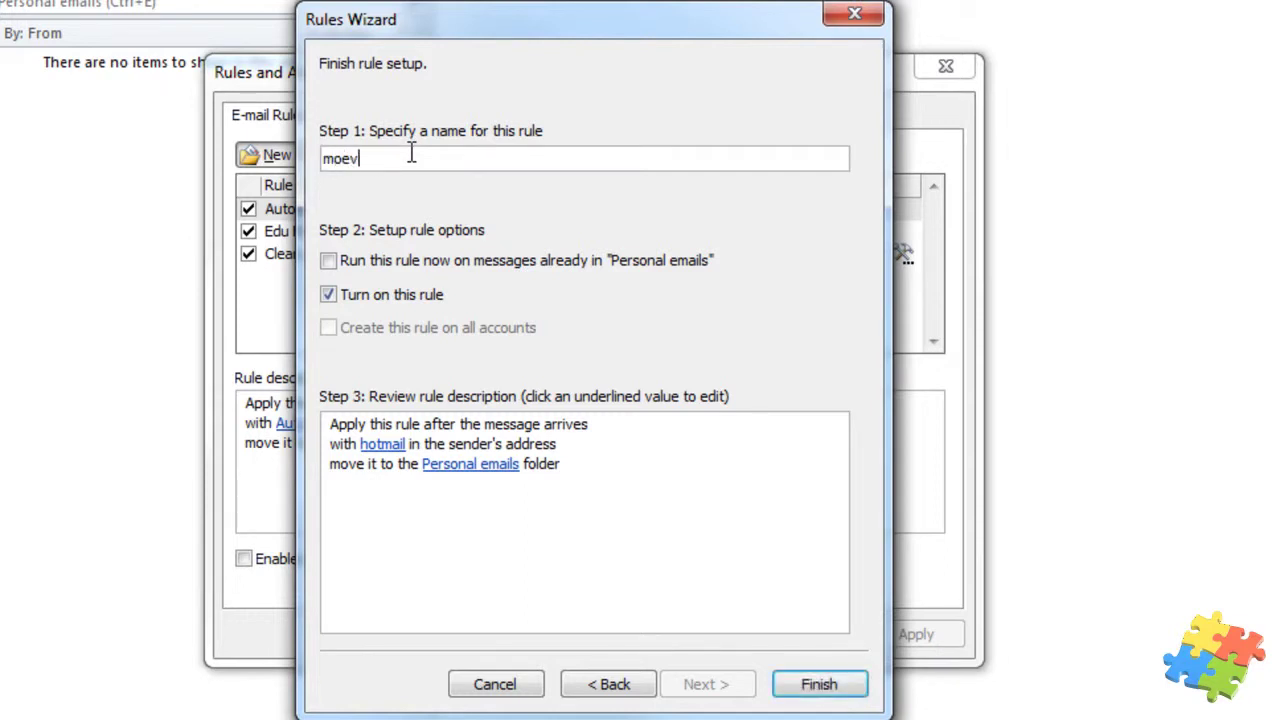
pyautogui.press('BackSpace')
pyautogui.write('ve hotmail emails to pers')
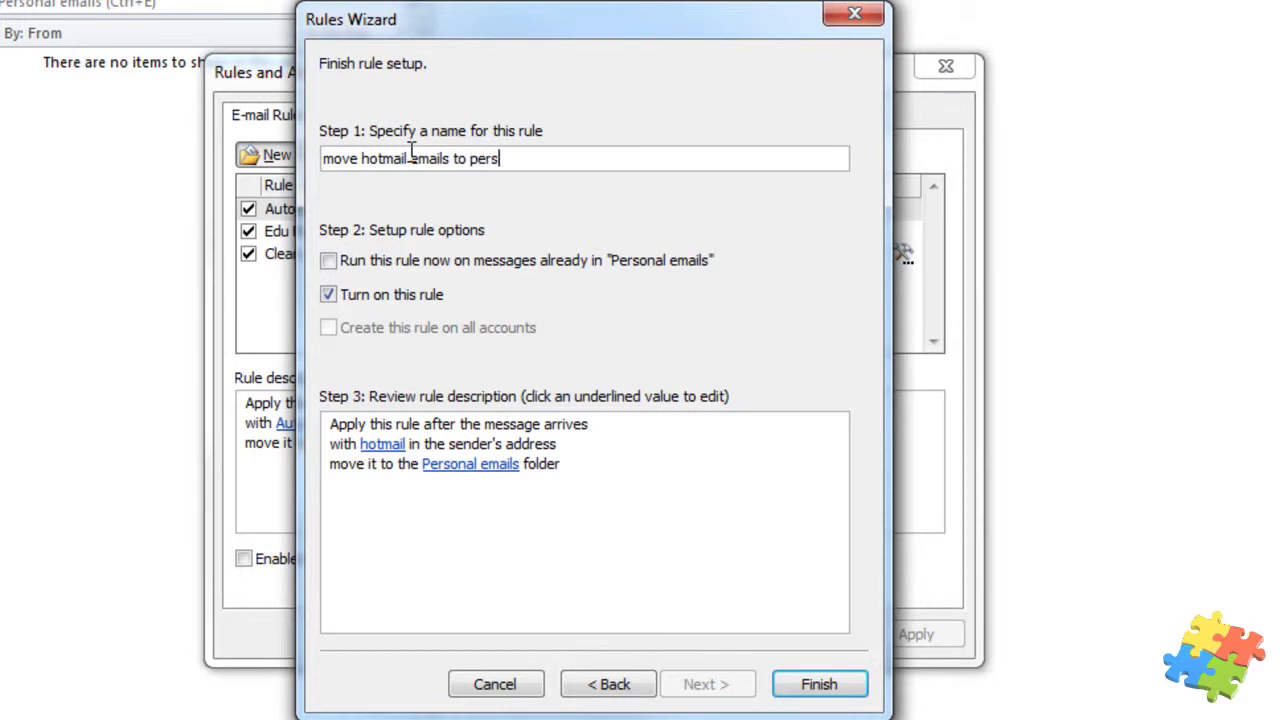
pyautogui.write('ona lfolde')
pyautogui.press('BackSpace')
pyautogui.press('BackSpace')
pyautogui.press('BackSpace')
pyautogui.press('BackSpace')
pyautogui.press('BackSpace')
pyautogui.press('BackSpace')
pyautogui.press('BackSpace')
pyautogui.write('folder')
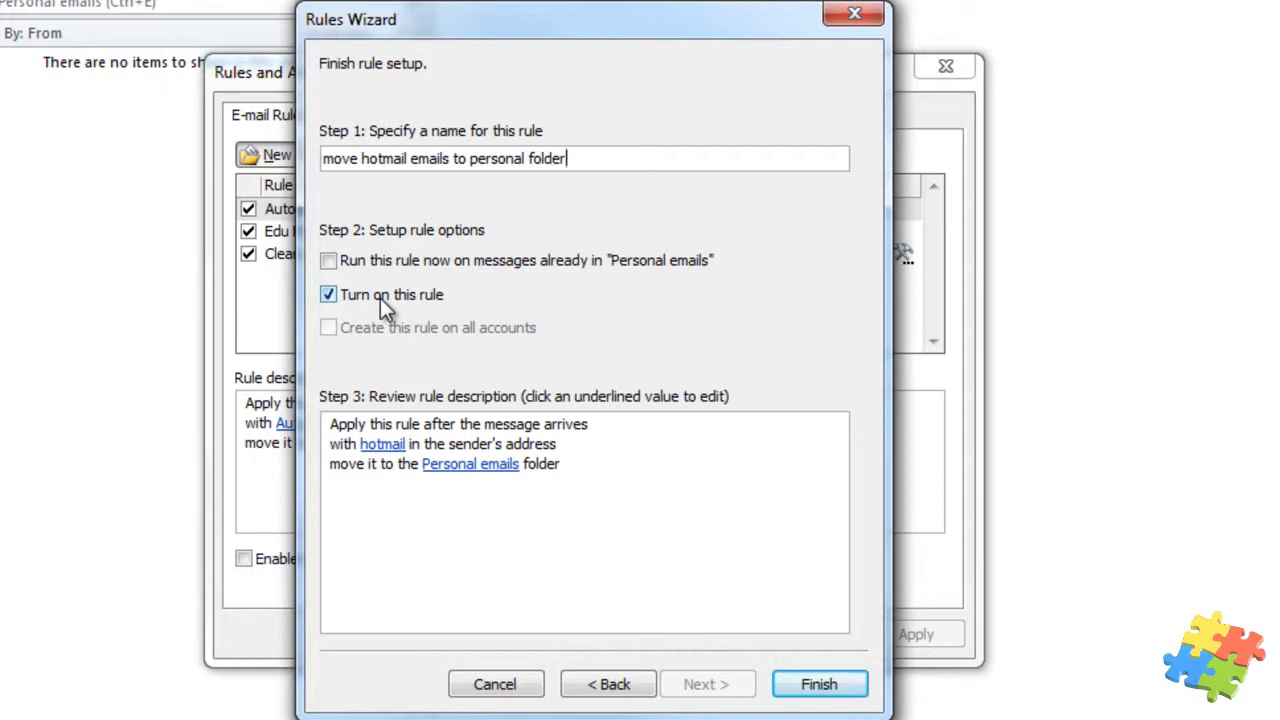
pyautogui.click(817, 688)
pyautogui.click(706, 630)
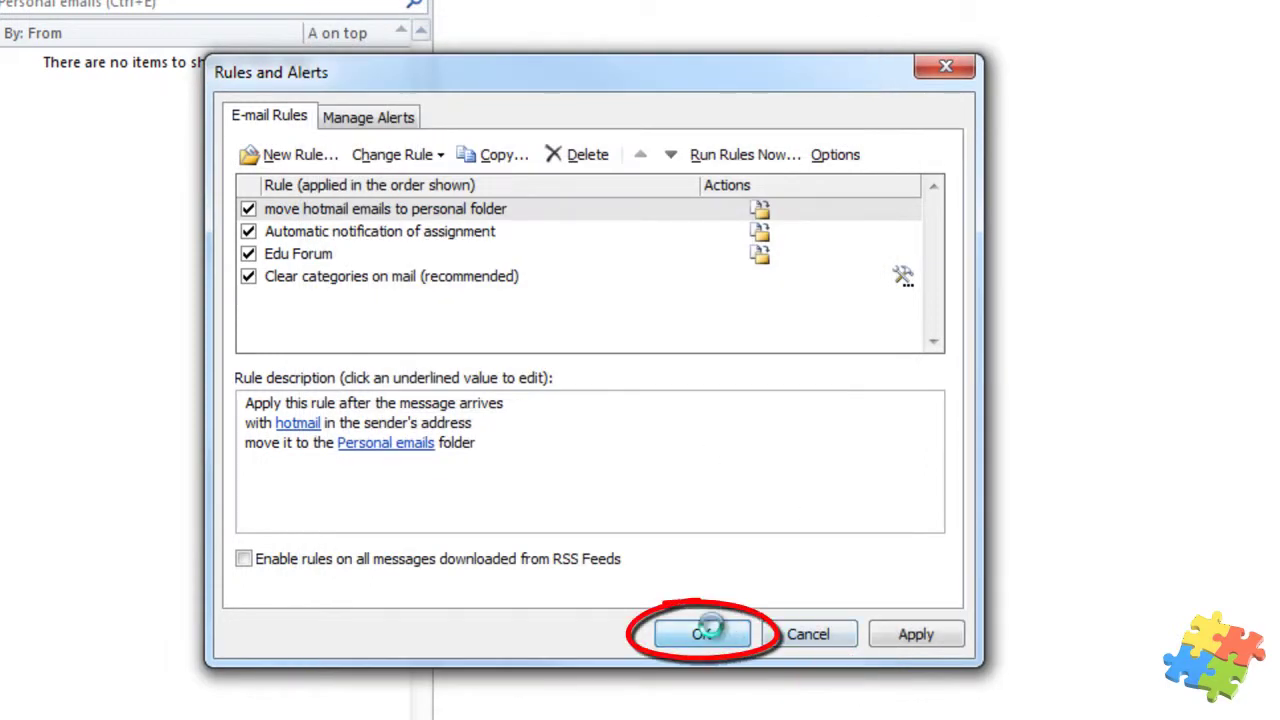